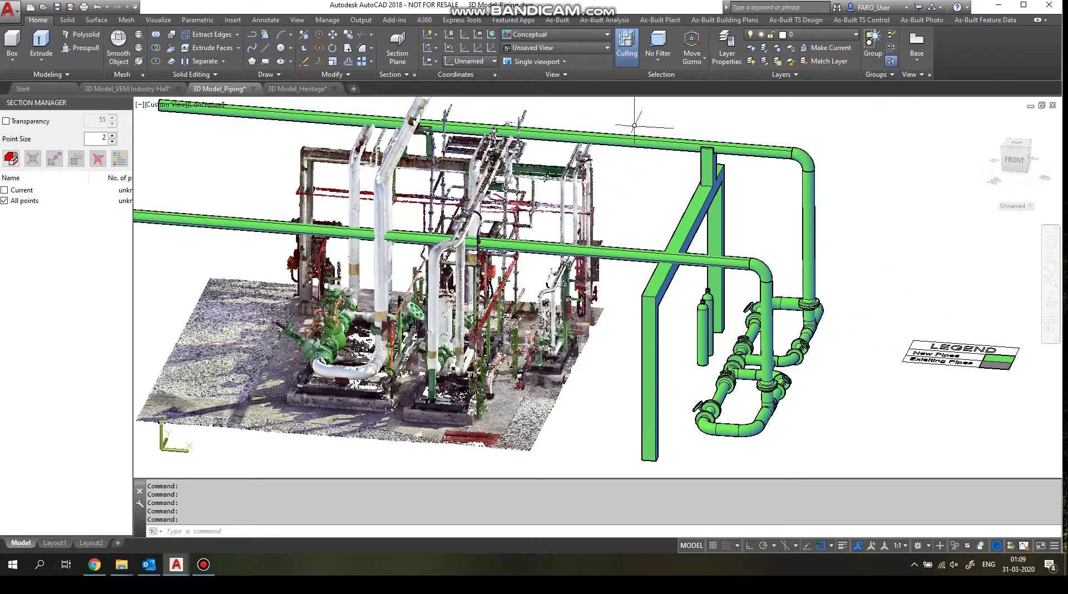
Start a clash detection and select the whole group of new green pipes and supports as its surface objects.
click(604, 20)
click(25, 44)
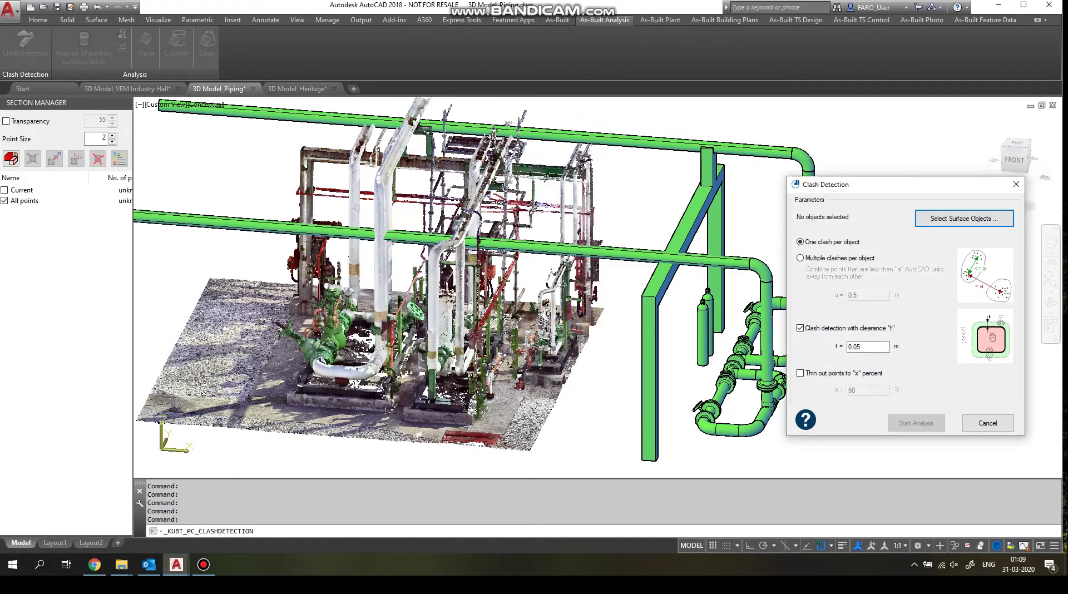
click(963, 218)
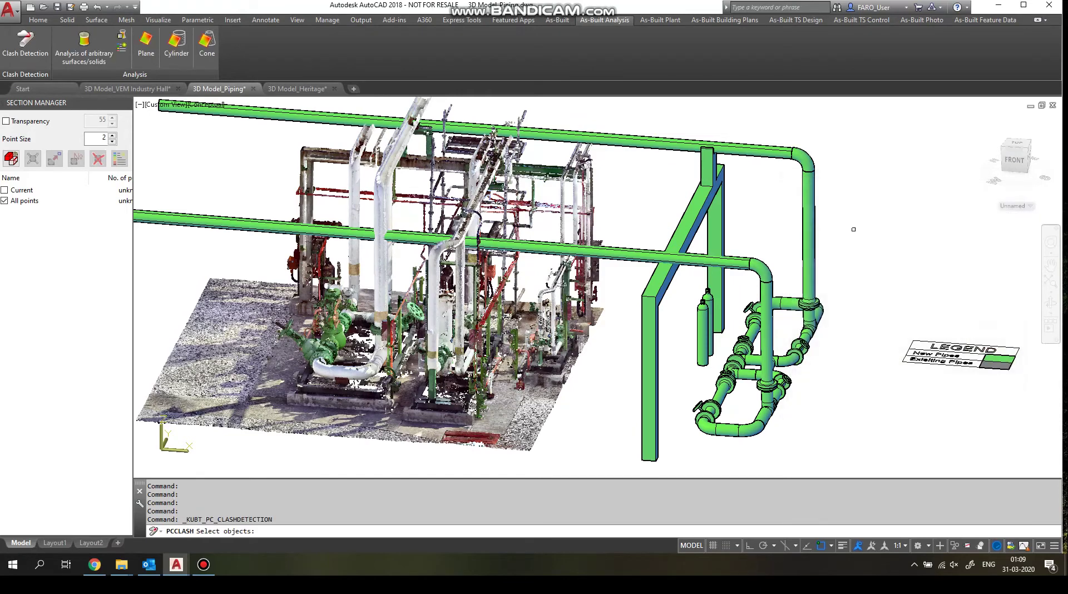
click(690, 234)
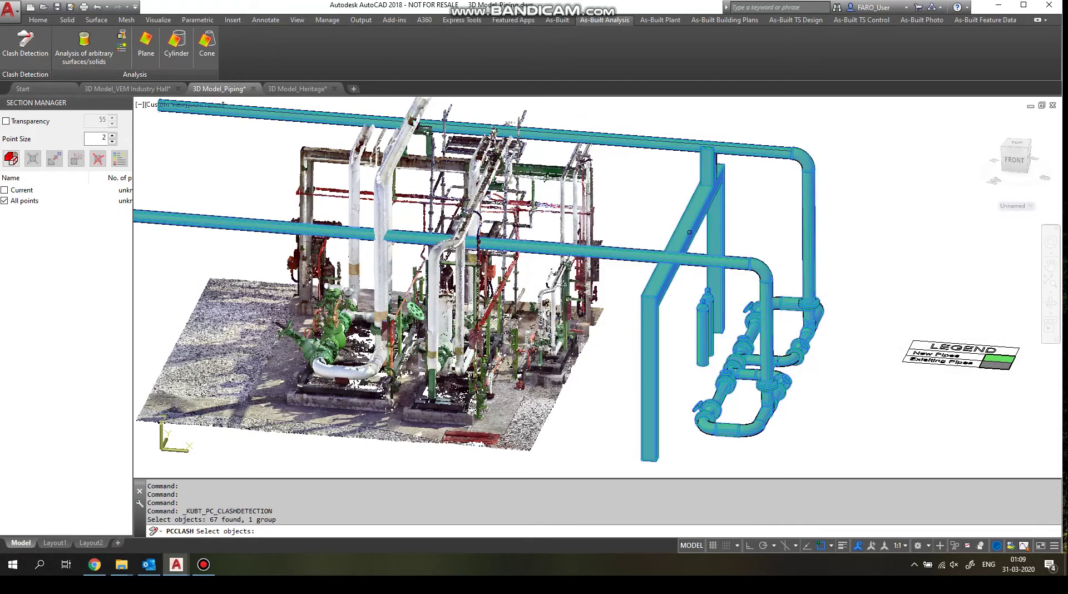
key(Return)
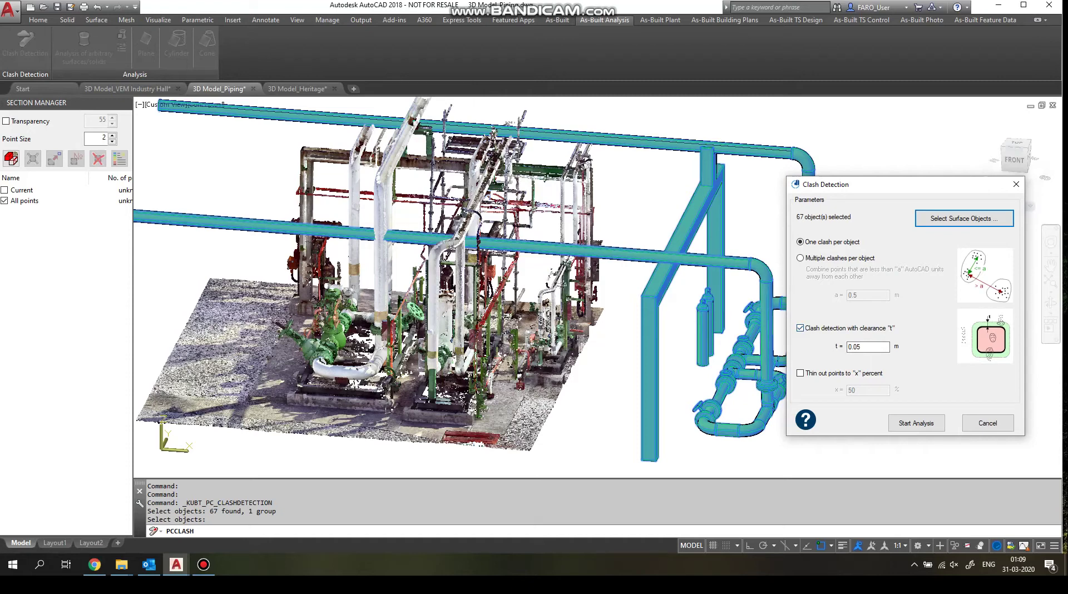
Run the clash analysis with multiple clashes per object and save the collision objects under the name Clash.
click(800, 257)
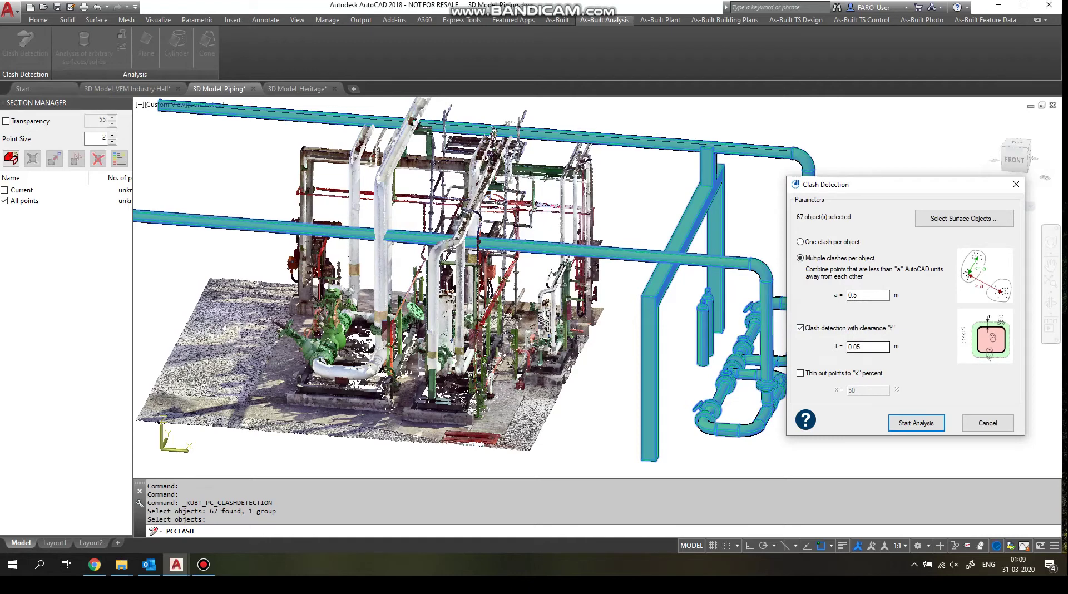
key(Tab)
key(Return)
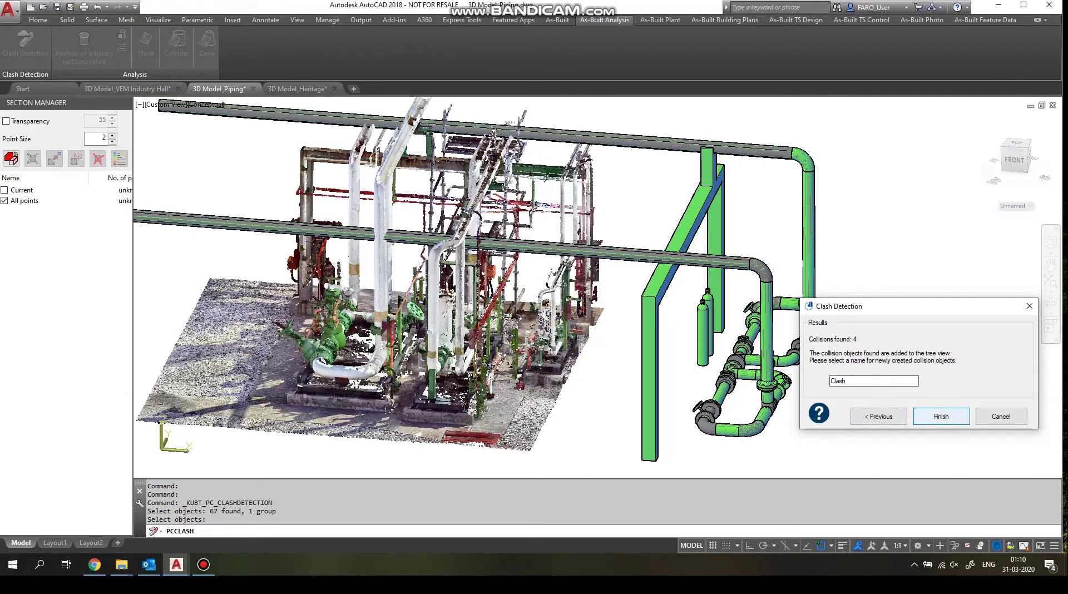
click(941, 416)
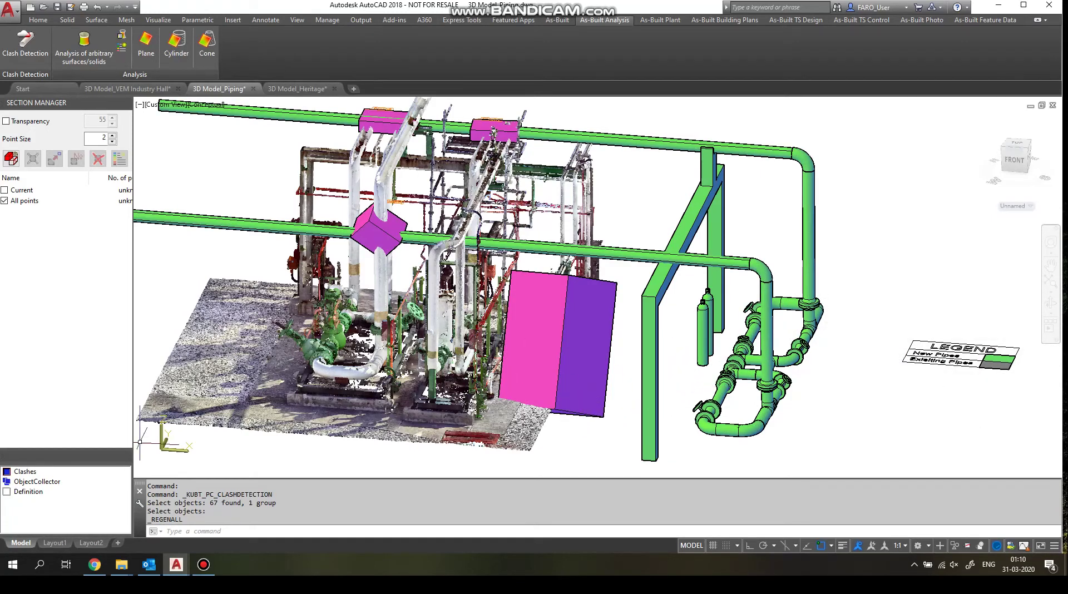
Expand the Clash results and highlight Clash4, Clash3 and Clash2 one after another in the model.
double_click(25, 471)
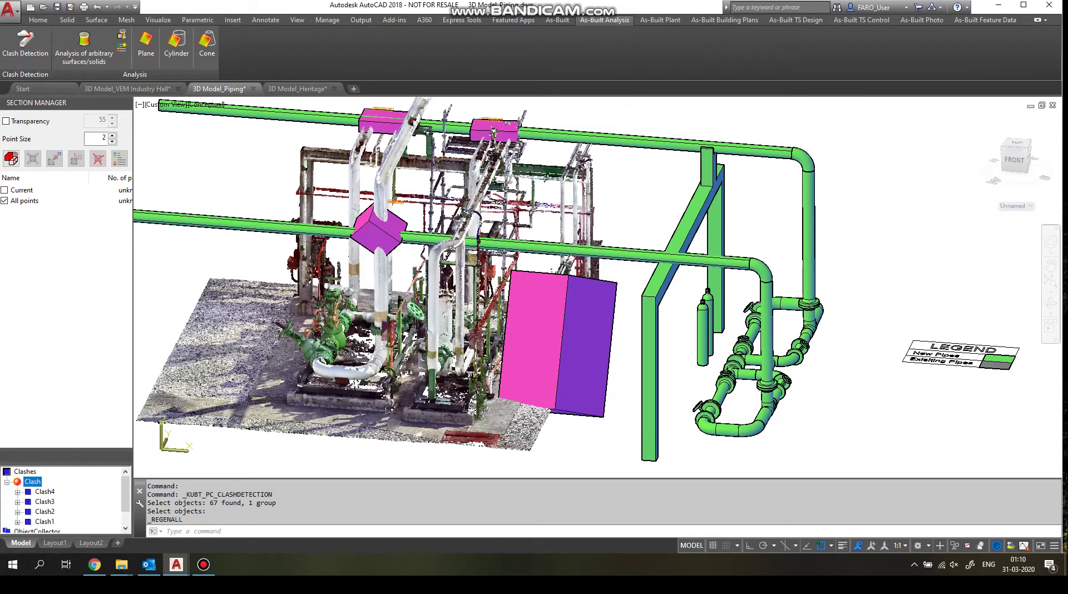
click(44, 491)
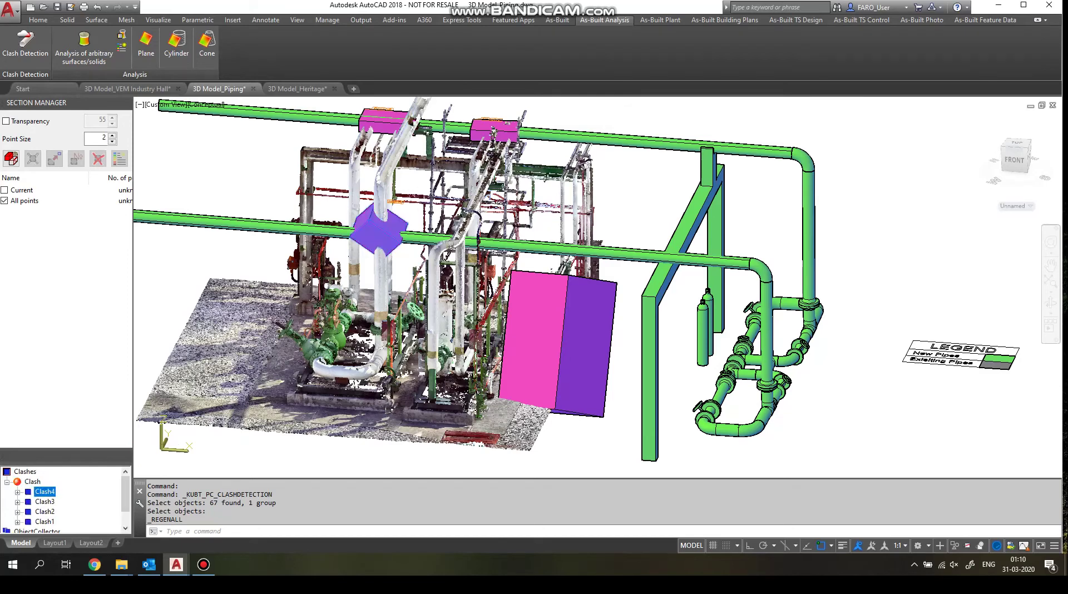
click(44, 501)
click(45, 512)
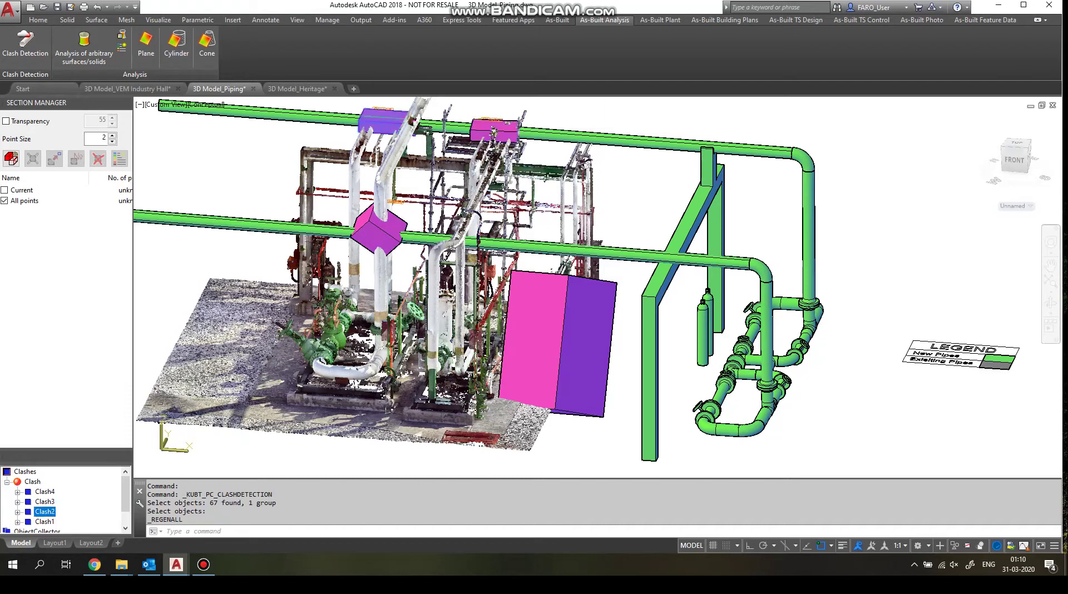
Permanently delete Clash1, the large collision box in front of the scanned piping.
click(44, 522)
right_click(48, 521)
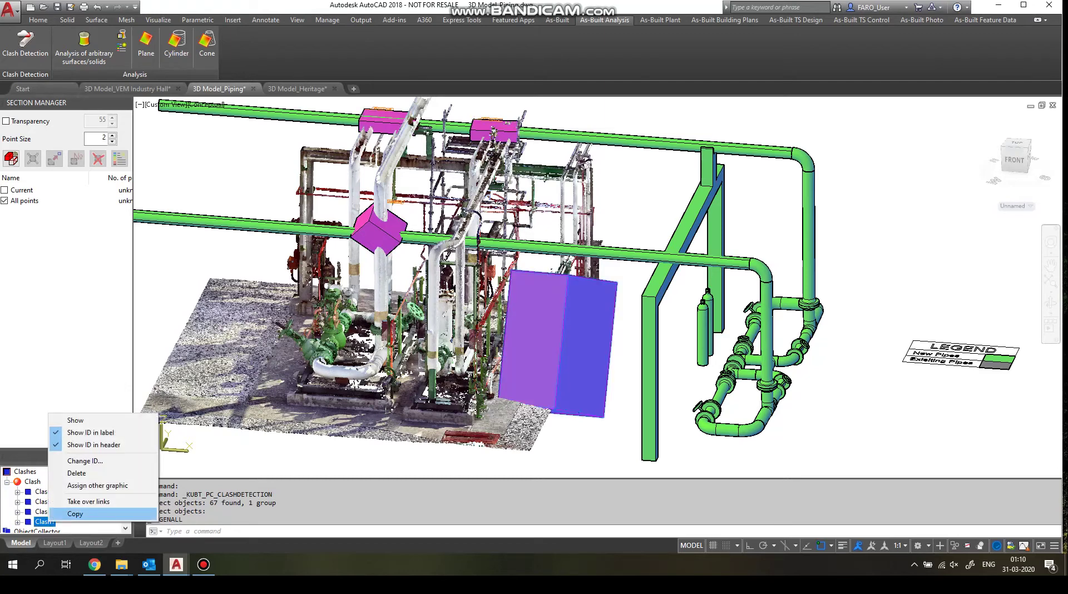
click(78, 473)
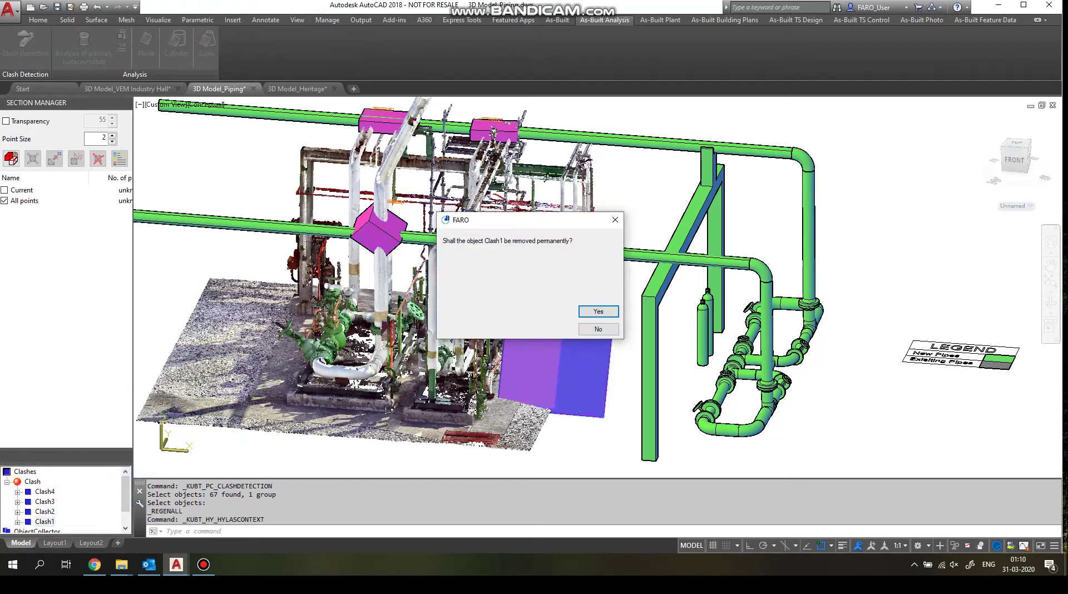
click(598, 311)
Inspect the remaining collision boxes around the piping and show Clash4 up close in the model.
shift+middle_drag(553, 411, 590, 196)
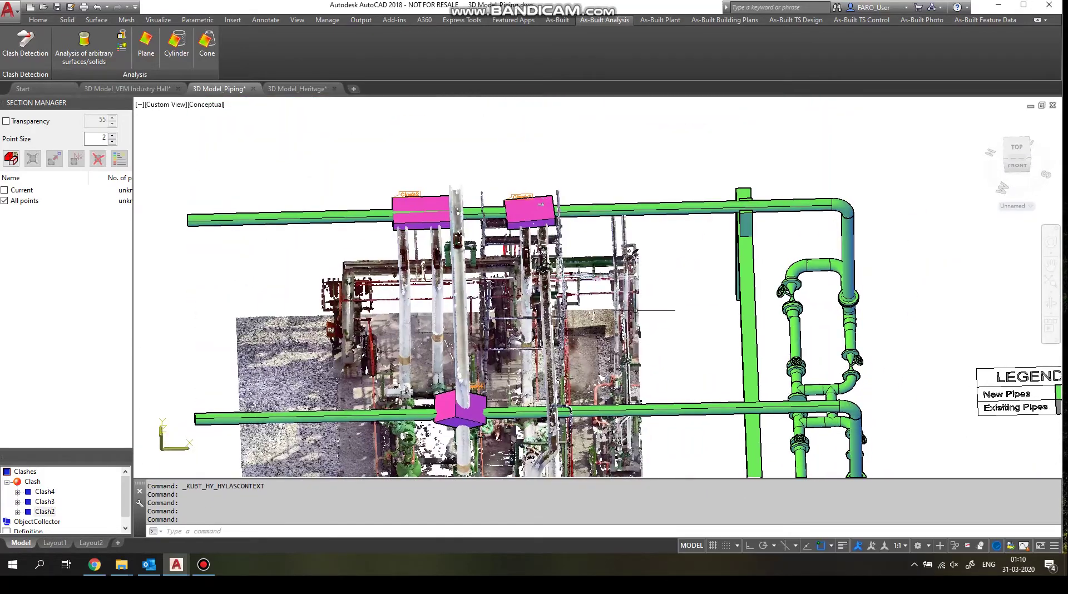
shift+middle_drag(695, 312, 634, 305)
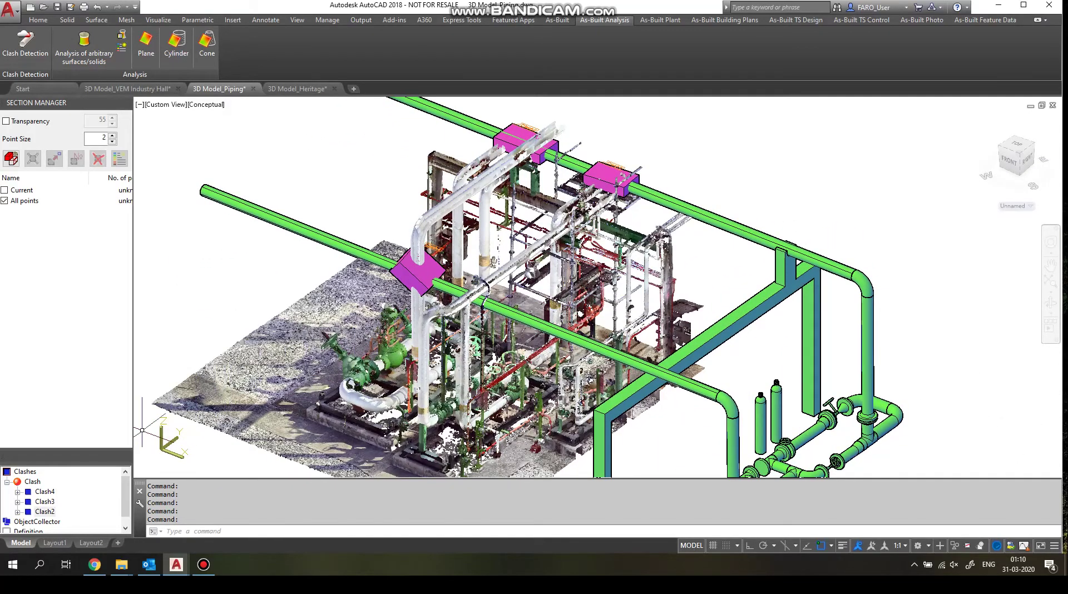
right_click(46, 491)
click(73, 386)
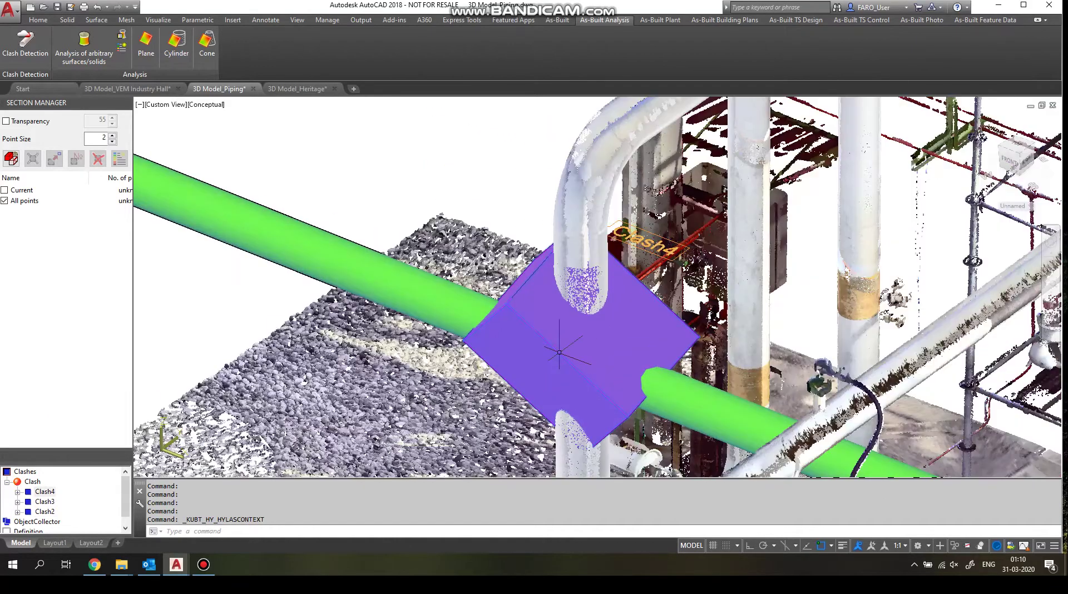
right_click(44, 491)
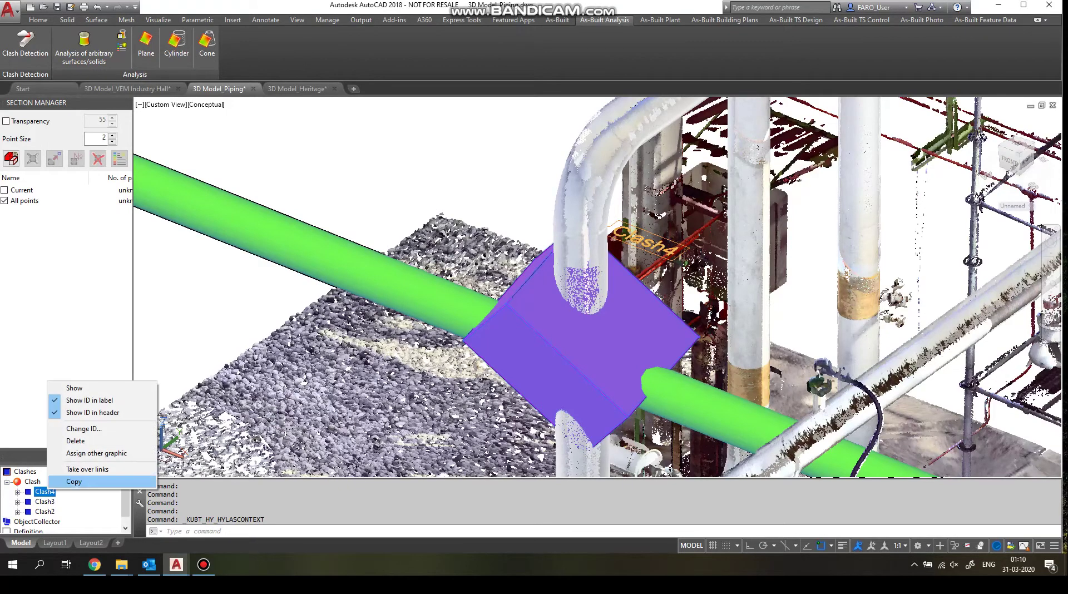
click(74, 387)
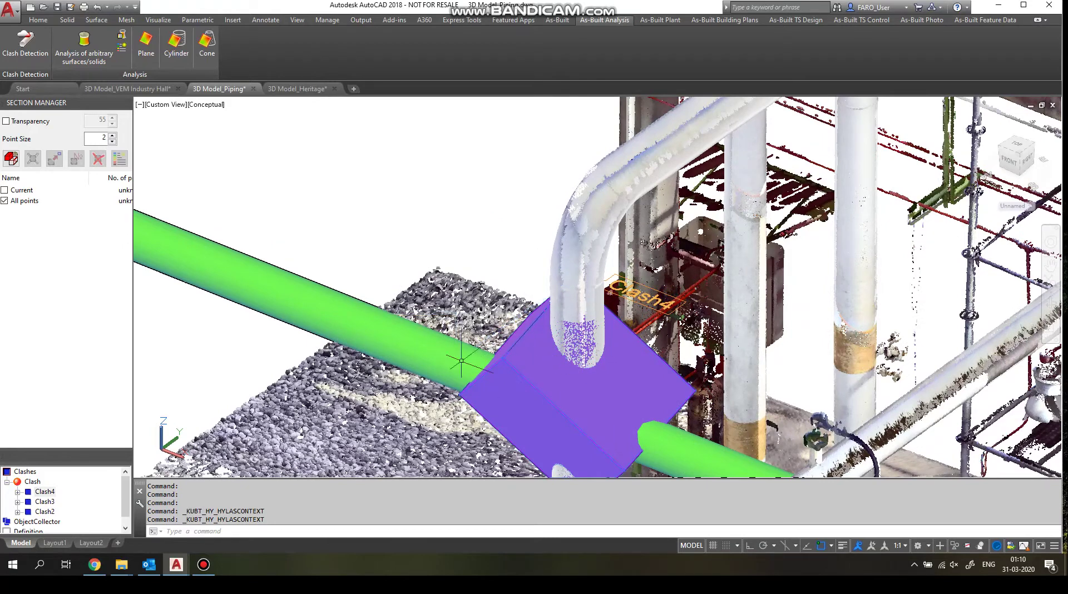
Show Clash3 and Clash2 in turn up close in the model.
right_click(45, 501)
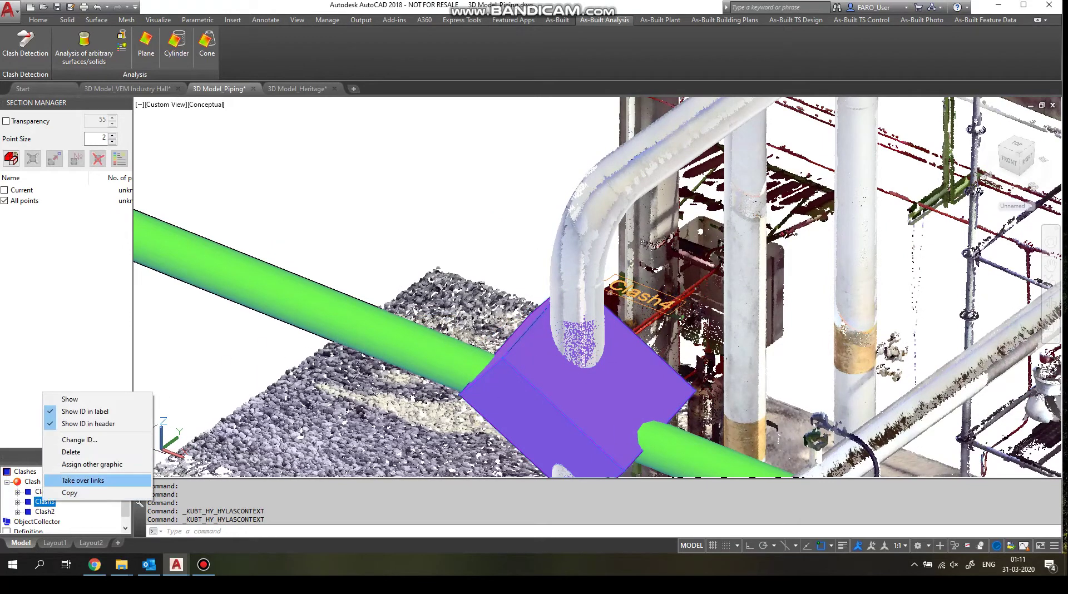
click(69, 399)
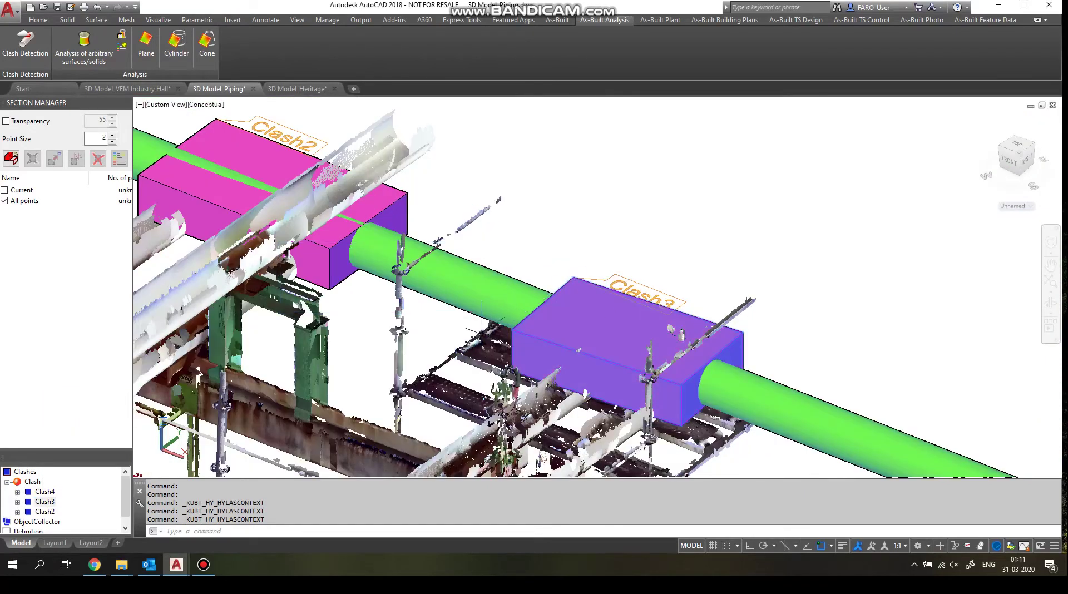
right_click(44, 511)
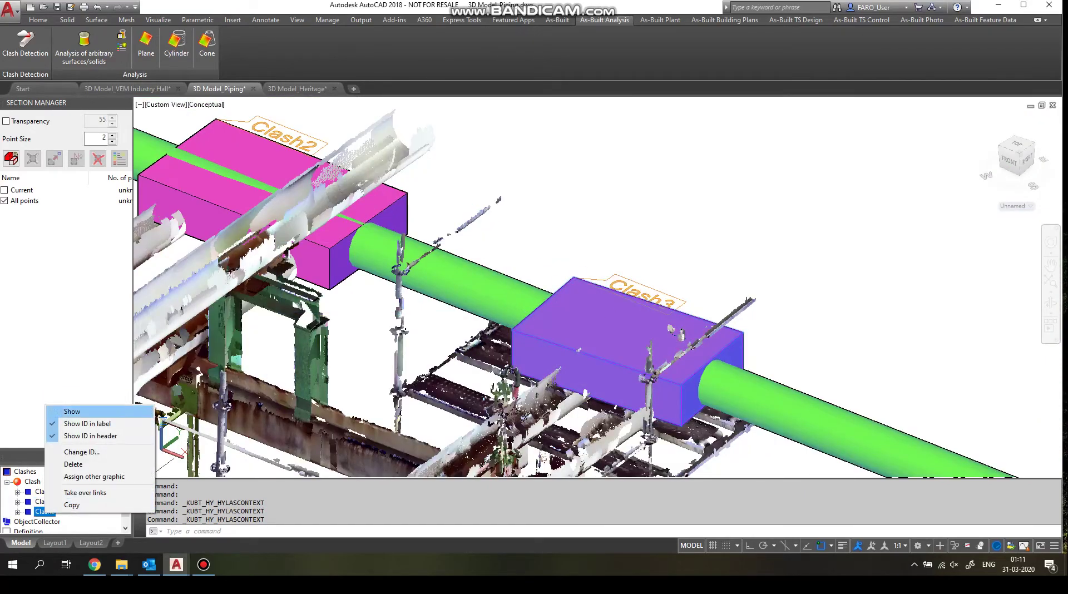
click(72, 411)
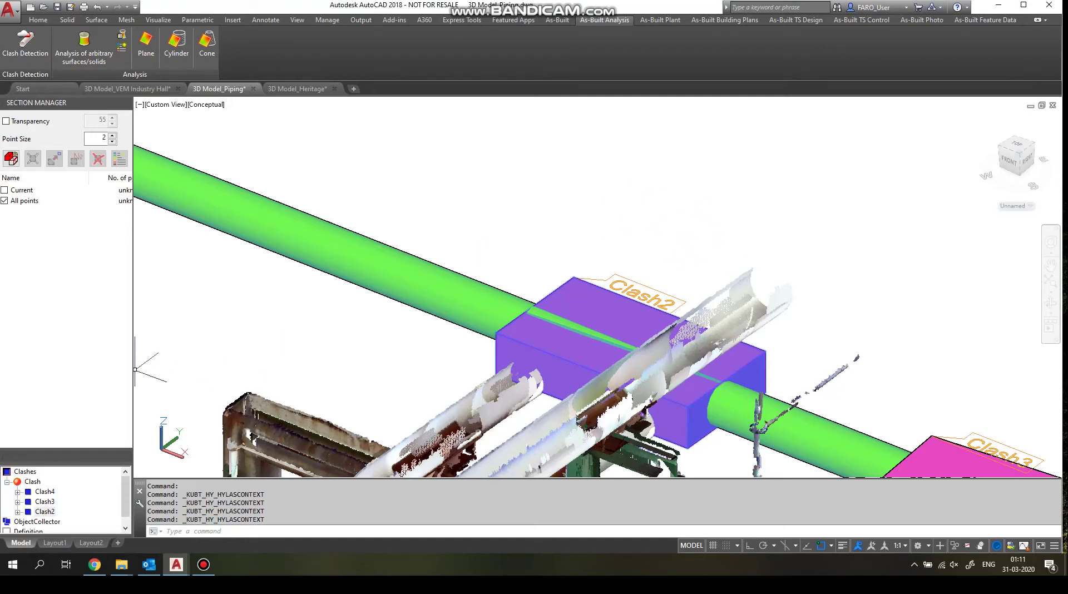
Enlarge the clash results area and expand the attributes of Clash2, Clash3 and Clash4.
scroll(62, 501, down, 1)
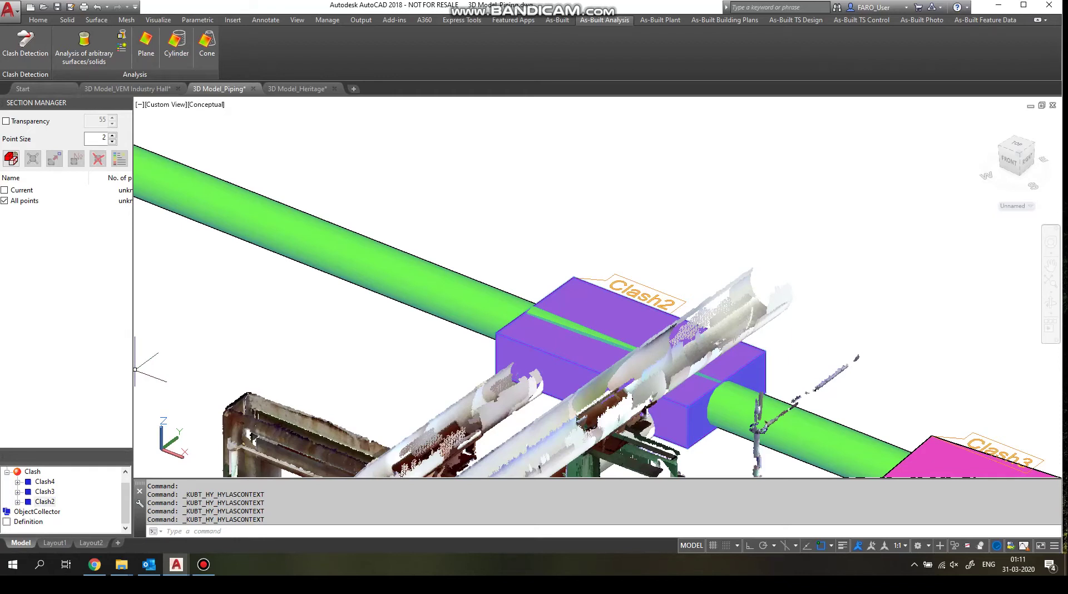
drag(66, 449, 66, 305)
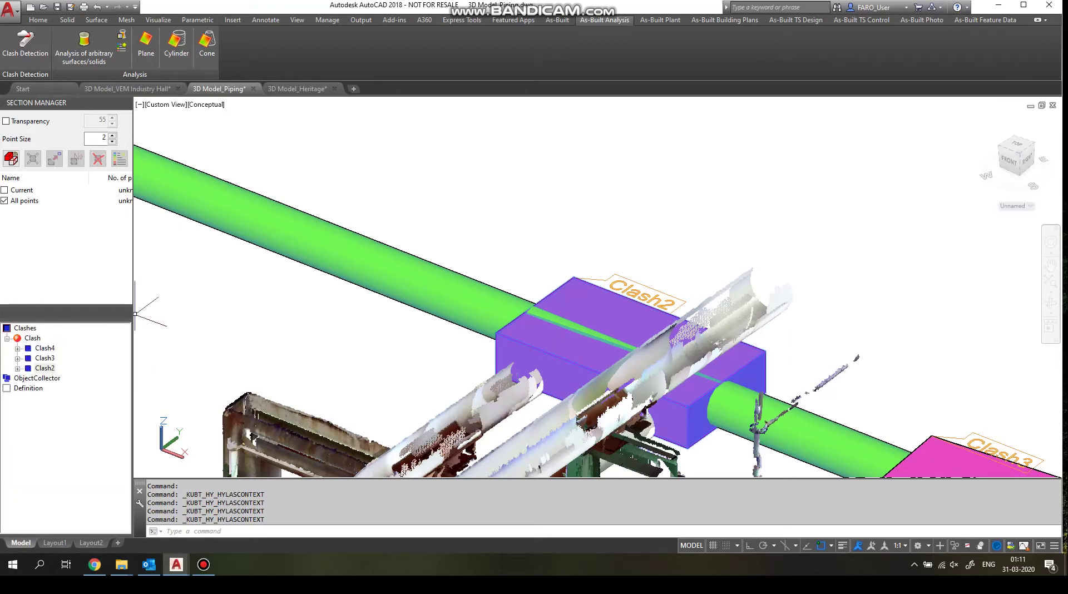
click(18, 368)
click(17, 359)
click(18, 348)
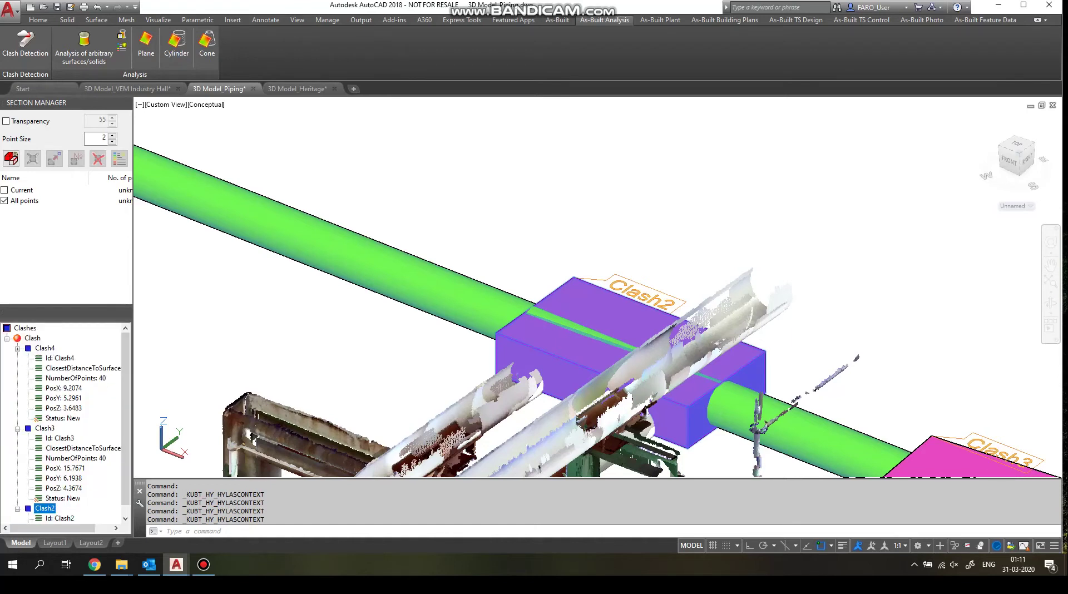
Set the status of Clash4 to Review.
double_click(63, 418)
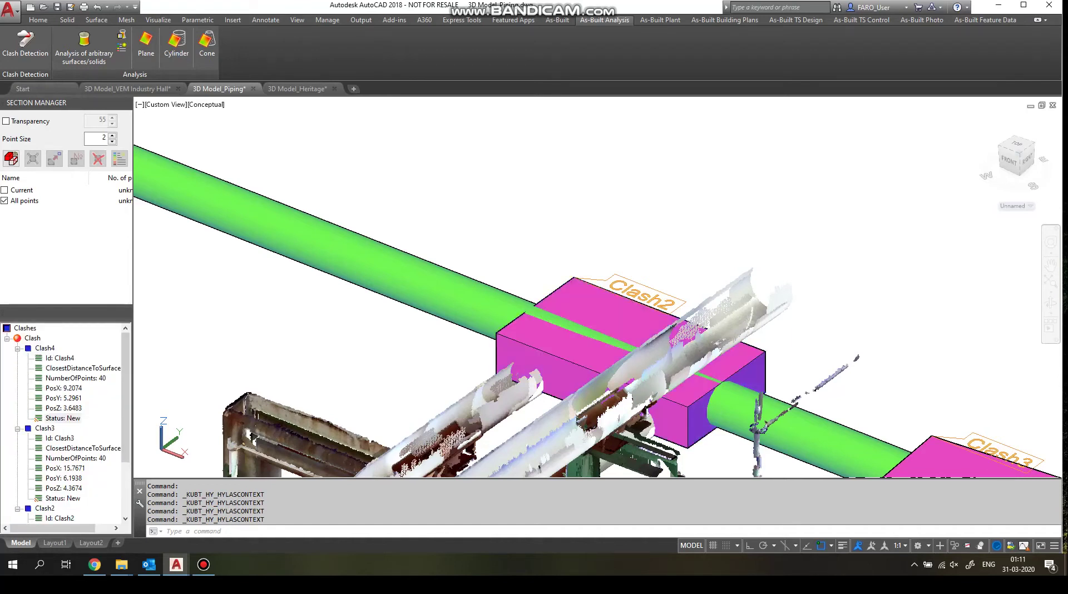
click(560, 280)
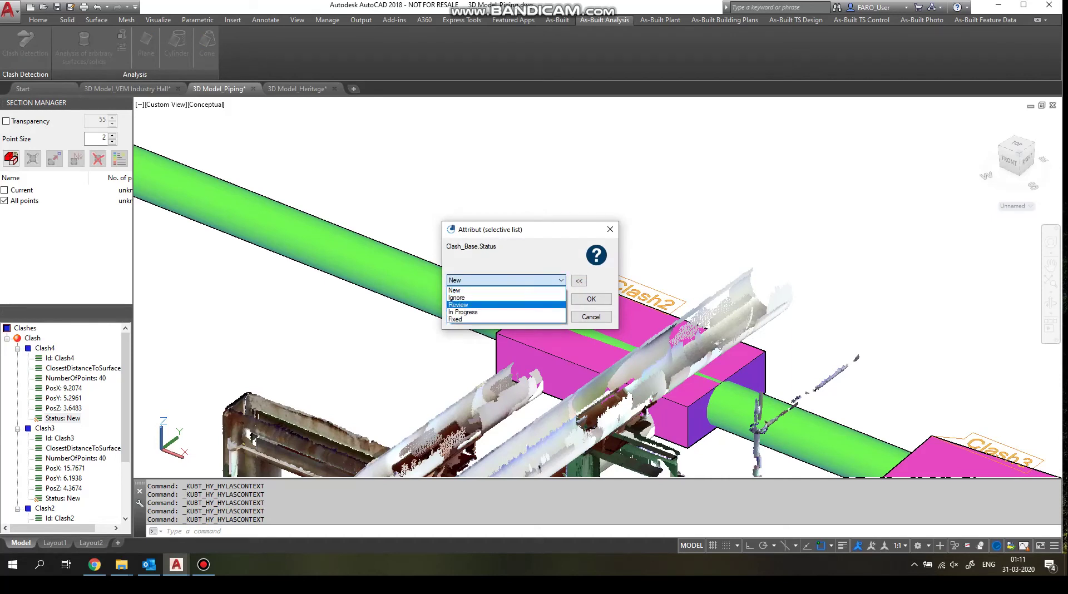
click(478, 305)
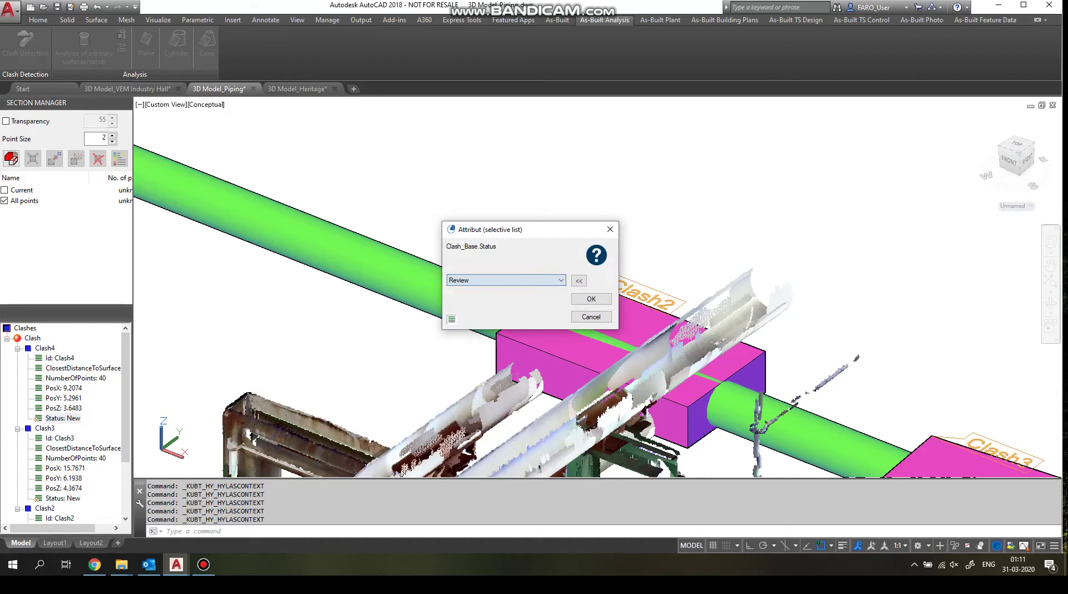
click(592, 299)
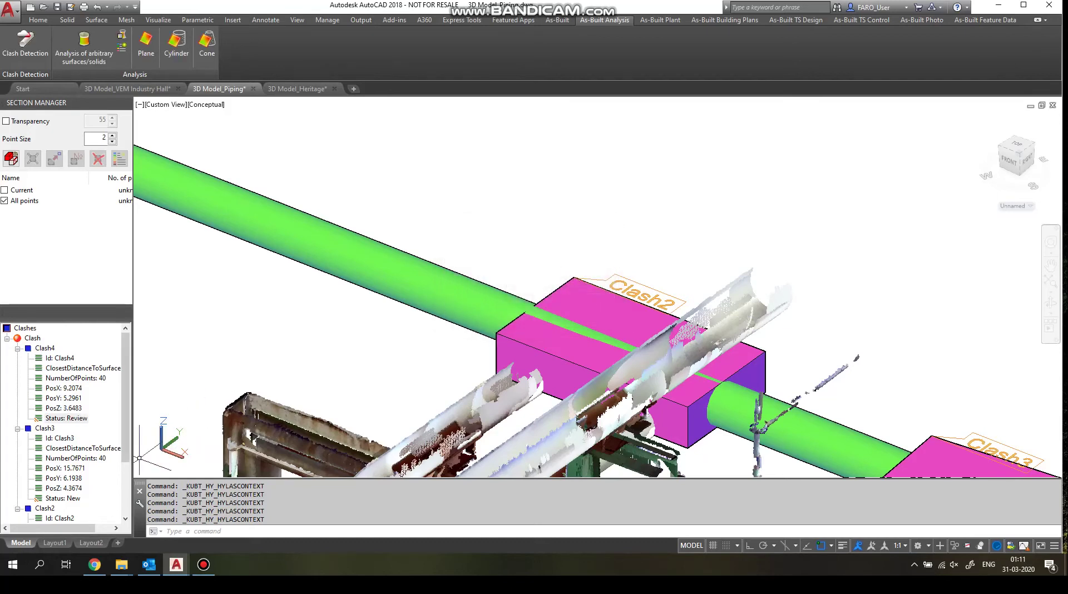
Set the status of Clash3 to Review.
double_click(62, 498)
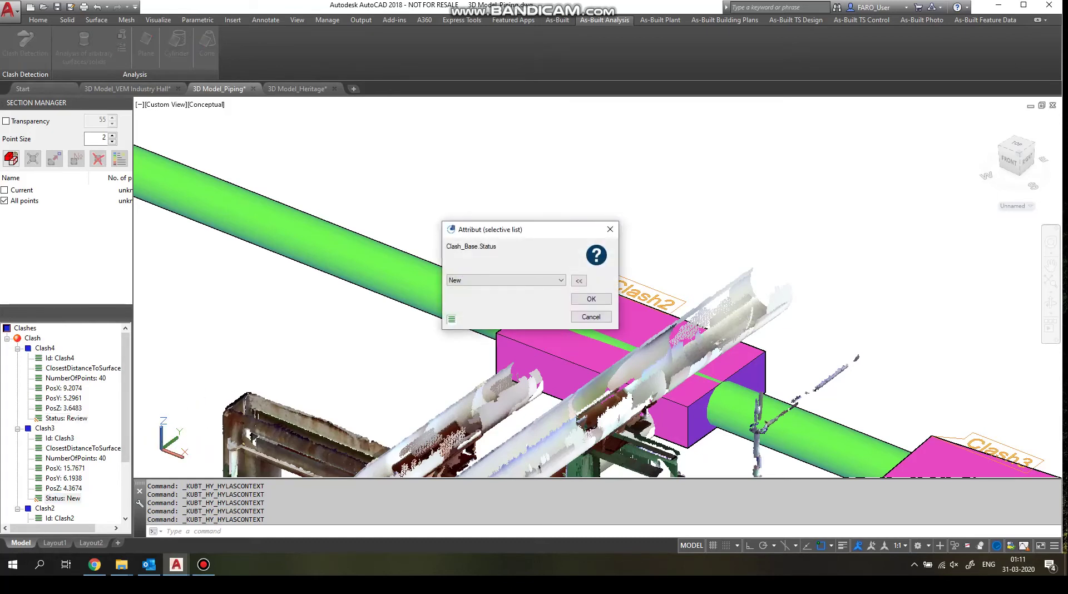
click(506, 279)
click(479, 305)
click(591, 298)
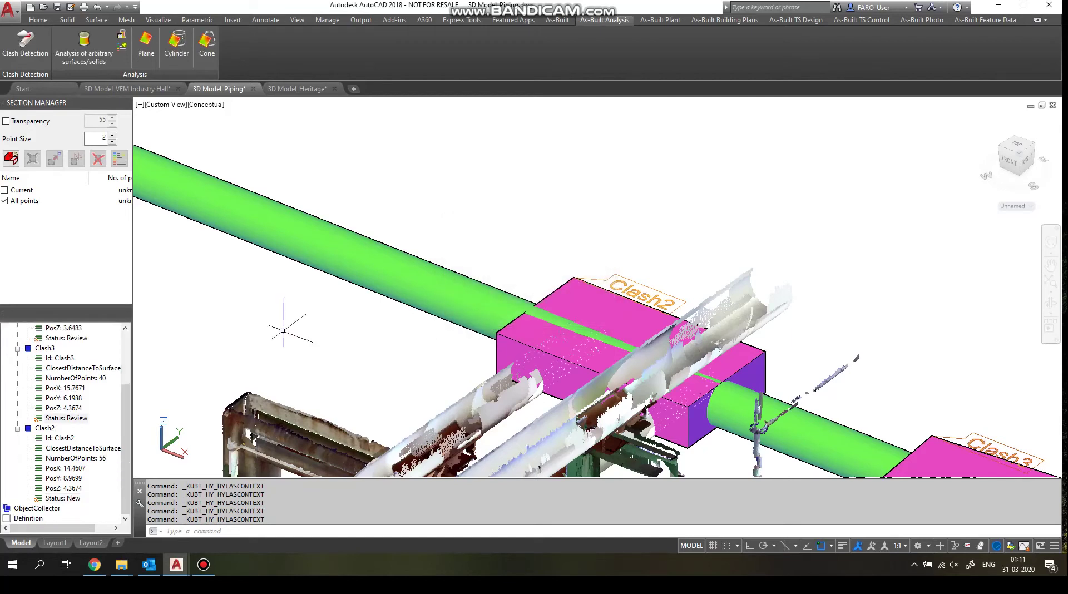
Set the status of Clash2 to Fixed and show that clash in the model.
double_click(62, 498)
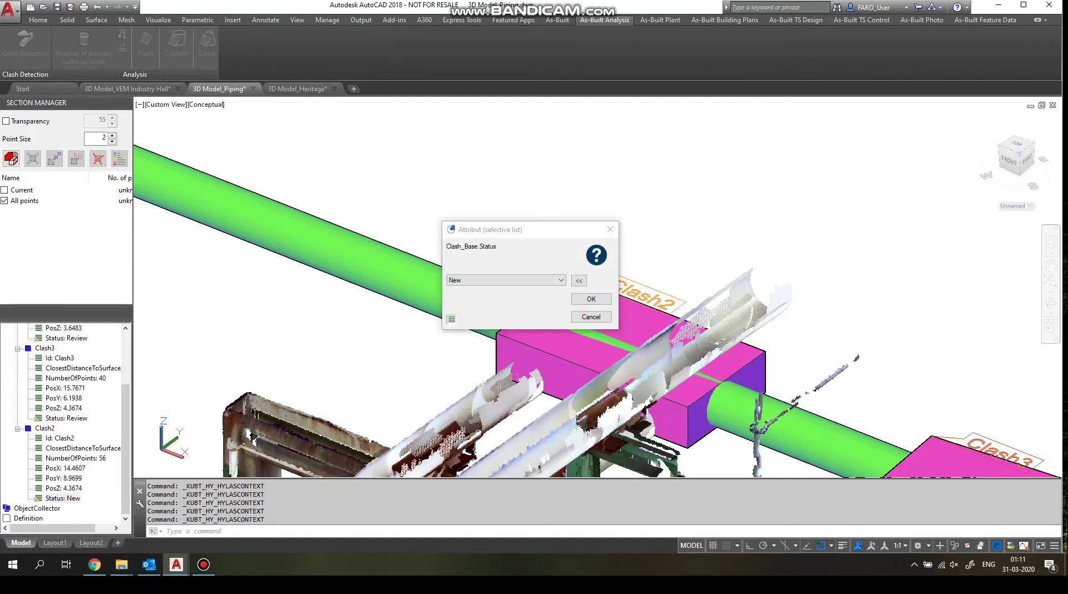
click(506, 281)
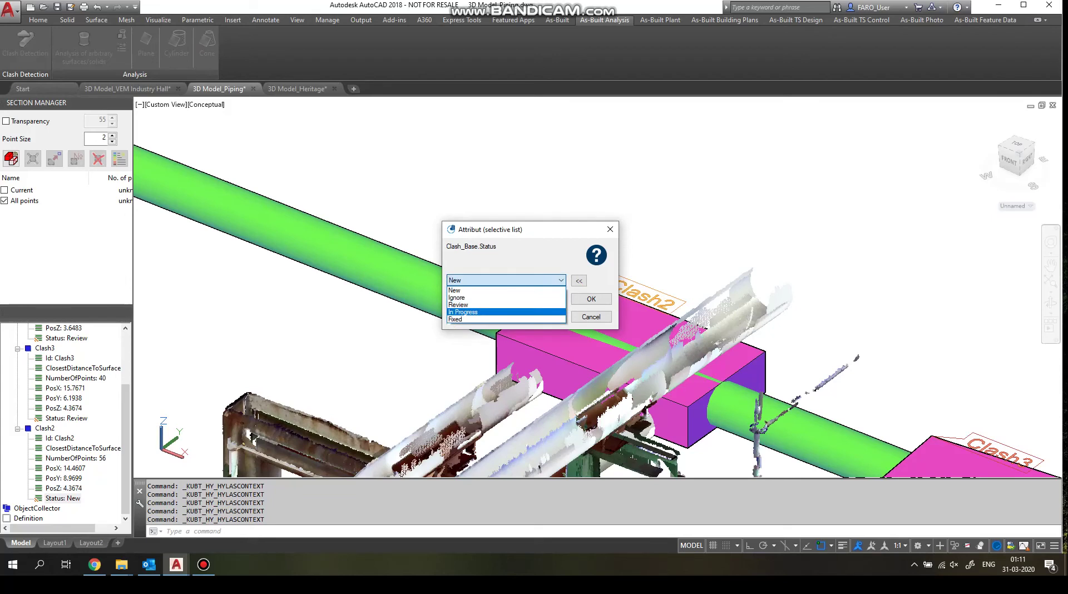
click(479, 319)
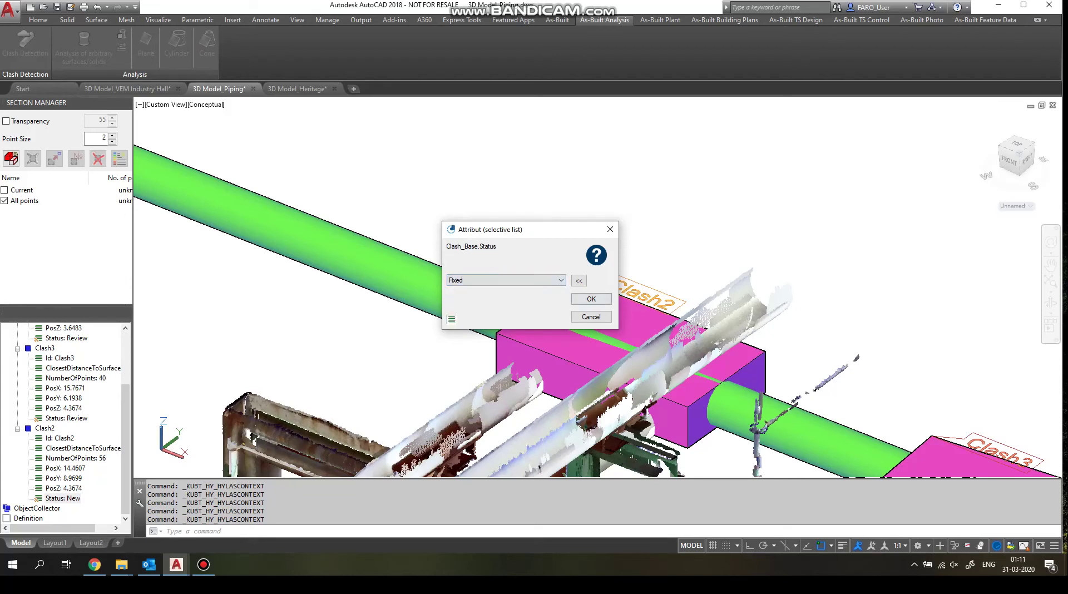
click(591, 298)
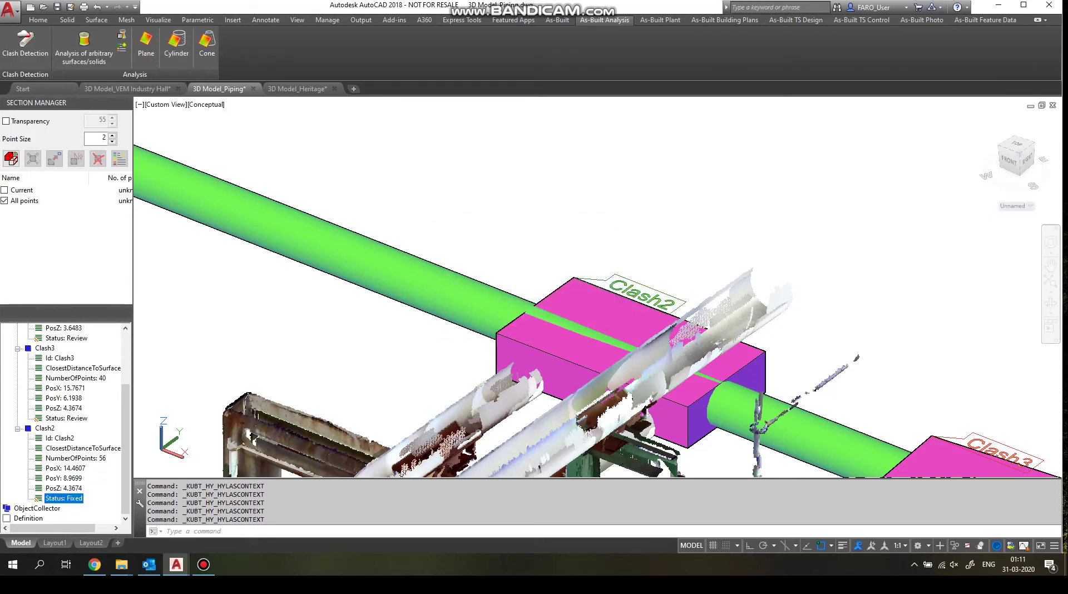
right_click(47, 428)
click(77, 438)
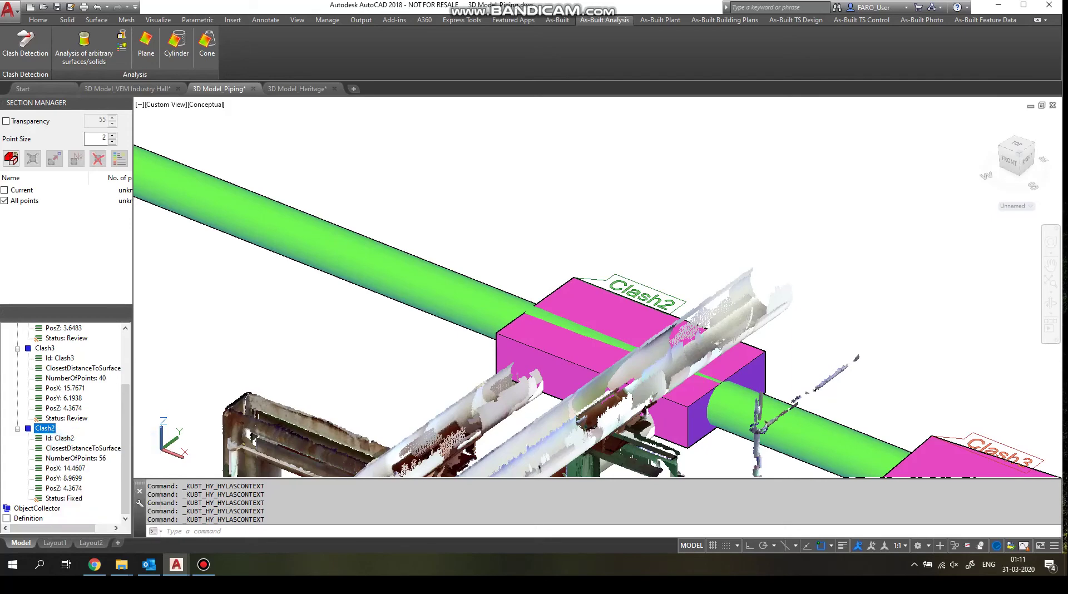
Select the grouped green pipe model and ungroup it so its pipes can be edited individually.
scroll(449, 290, down, 4)
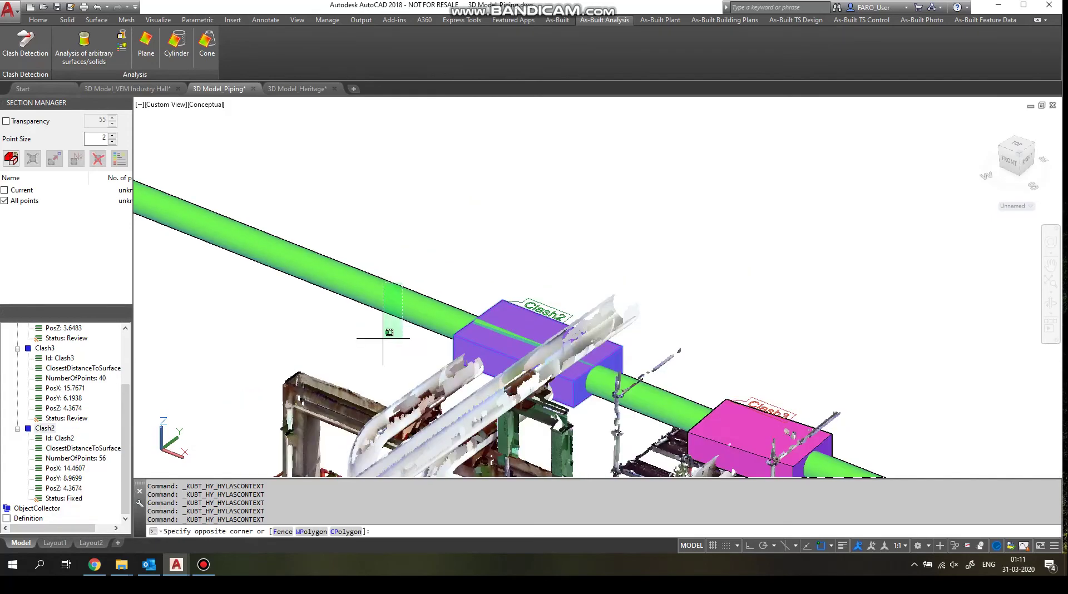
click(449, 290)
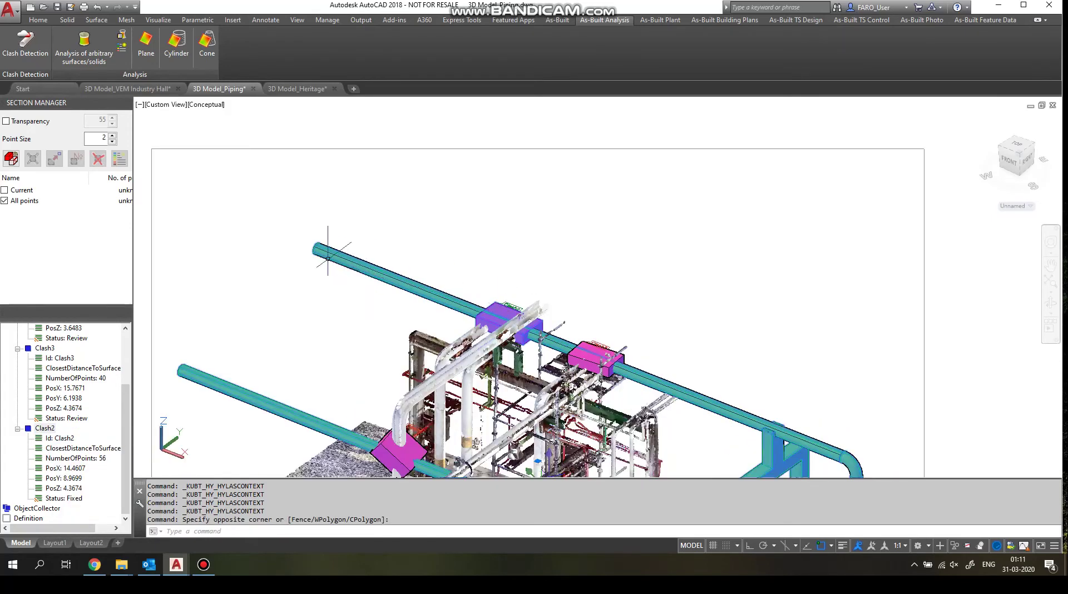
shift+middle_drag(332, 298, 459, 322)
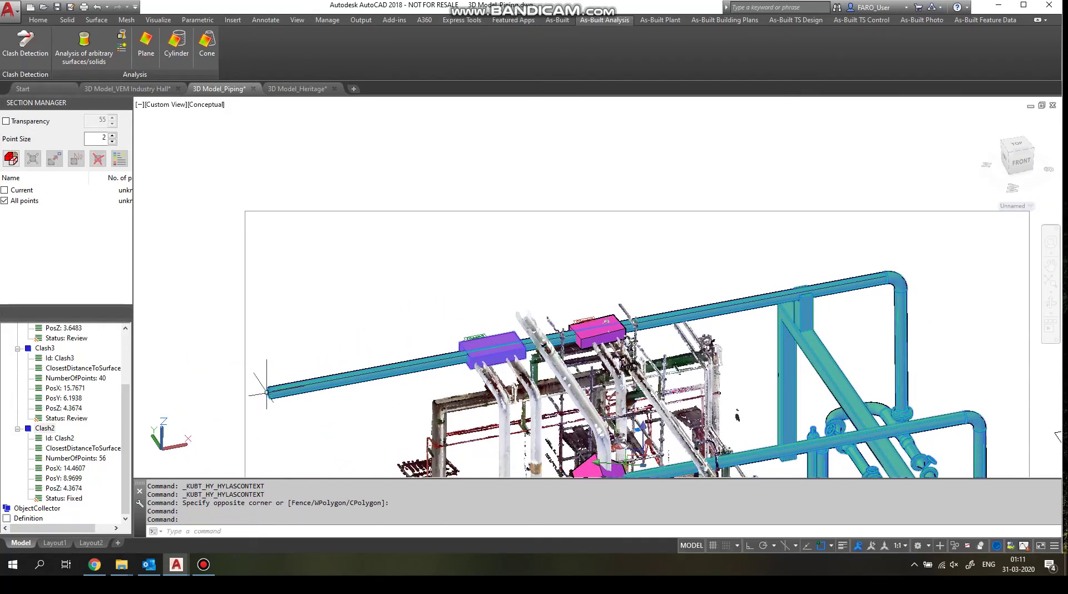
scroll(277, 388, up, 5)
scroll(276, 388, up, 1)
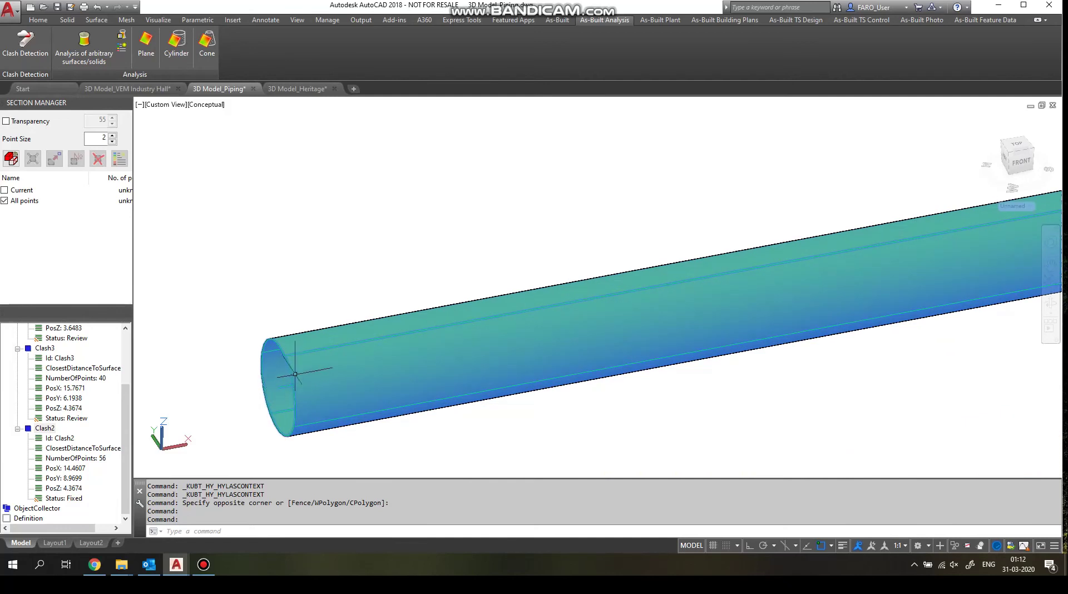
right_click(298, 118)
mouse_move(389, 259)
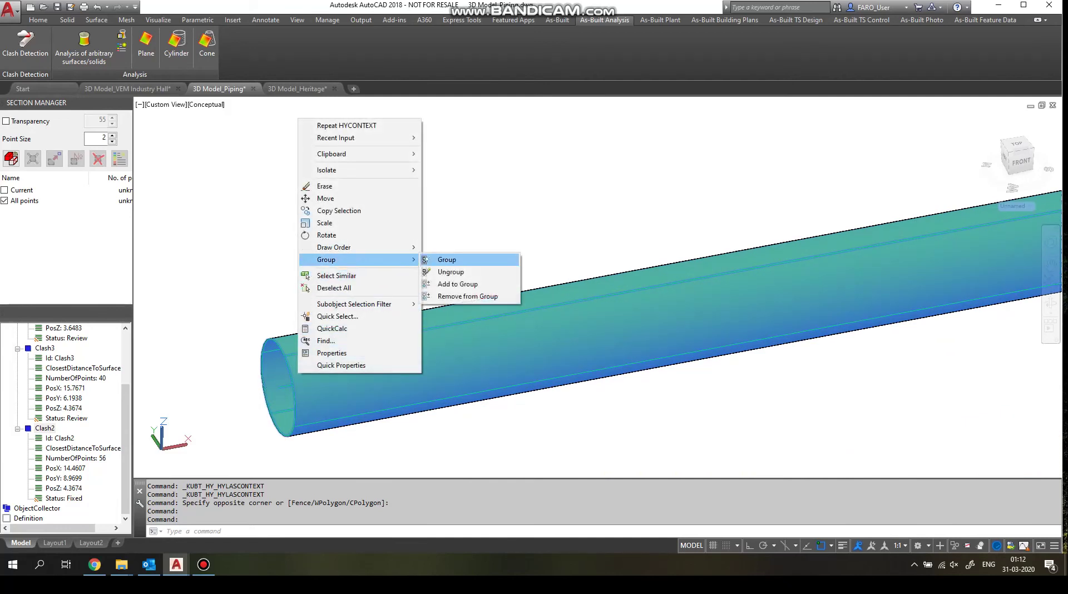
click(445, 271)
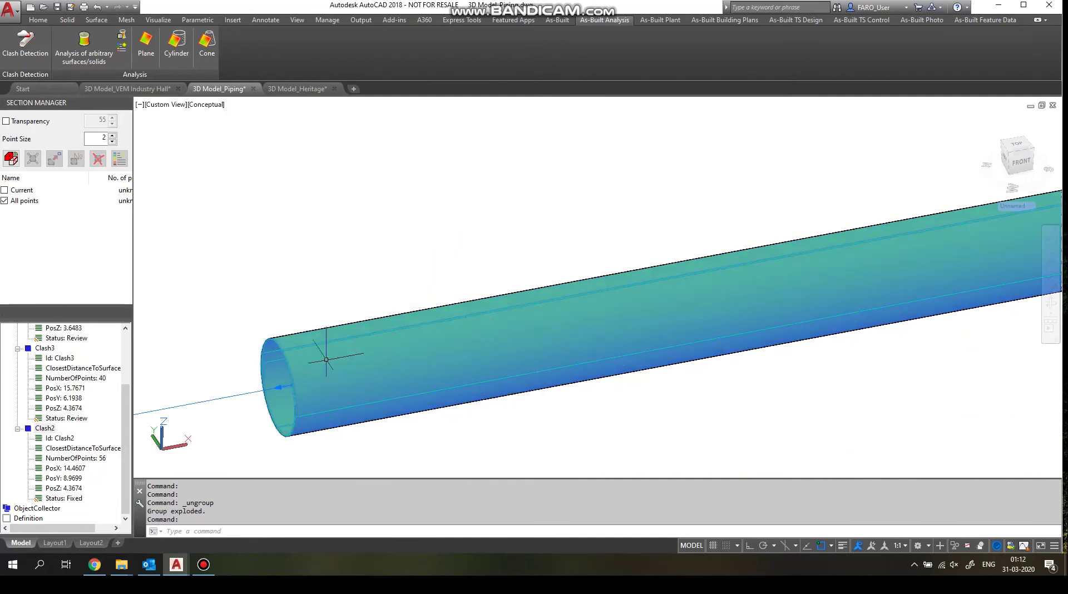
Shorten the upper straight pipe by stretching its free end back past the Clash2 box, into the gap before Clash3, and deselect it.
click(278, 387)
scroll(278, 388, down, 5)
scroll(295, 371, down, 2)
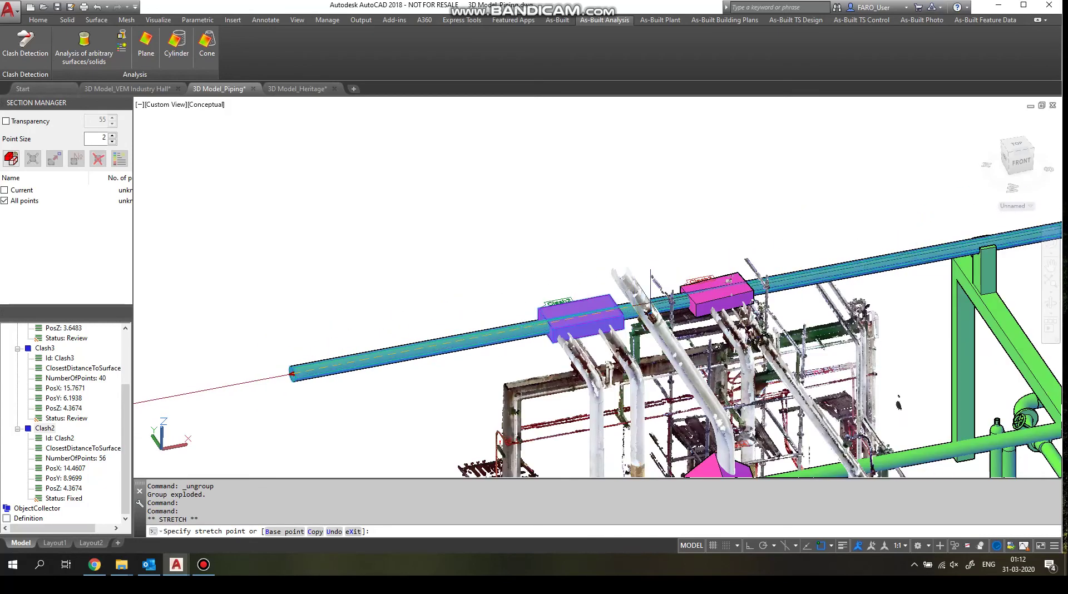
scroll(659, 294, up, 5)
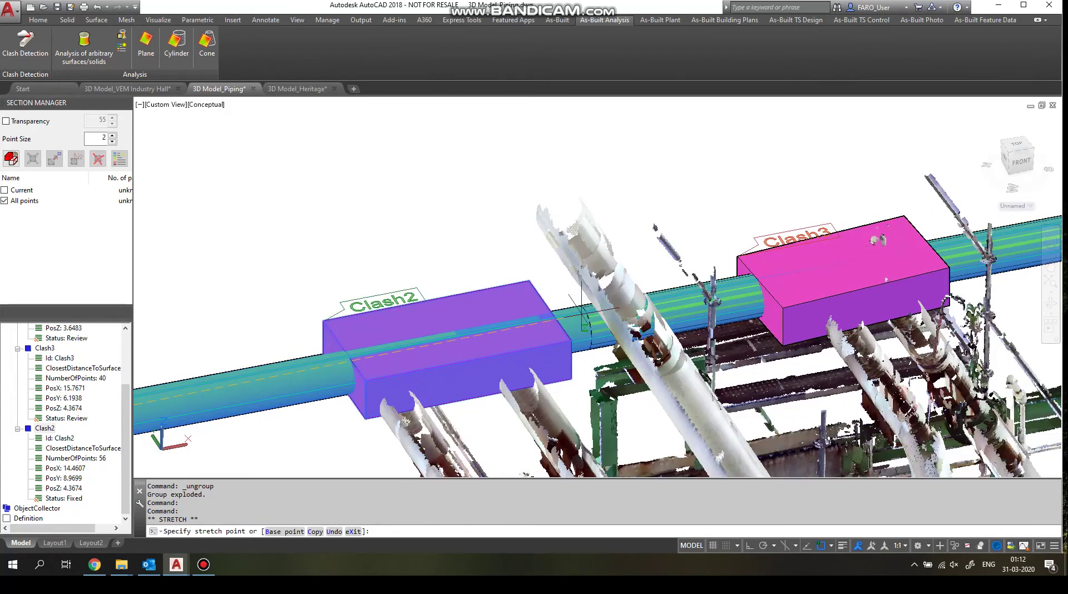
click(585, 326)
key(Escape)
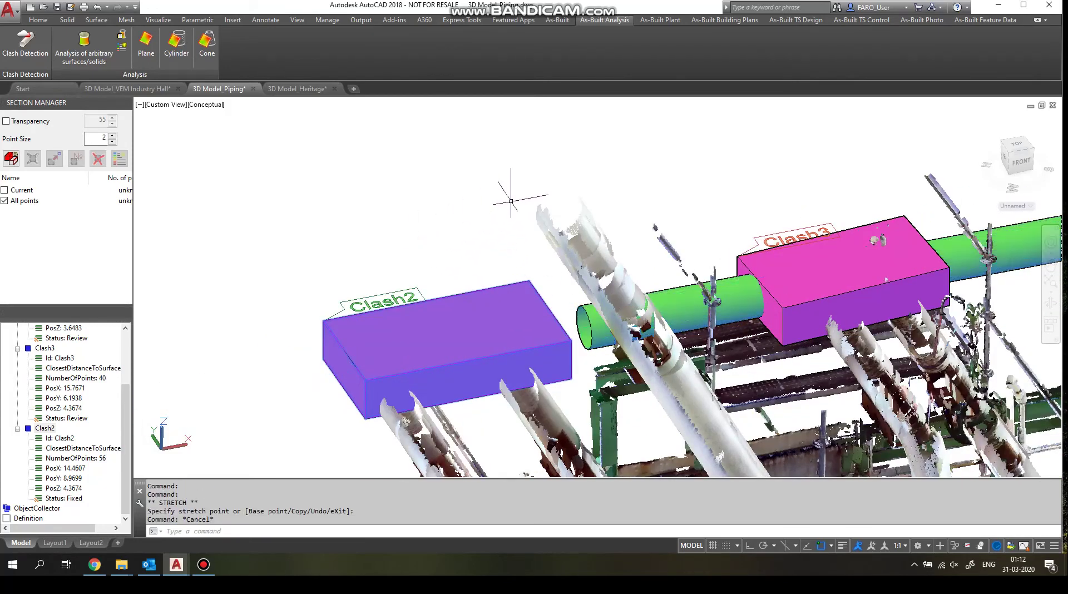
click(587, 328)
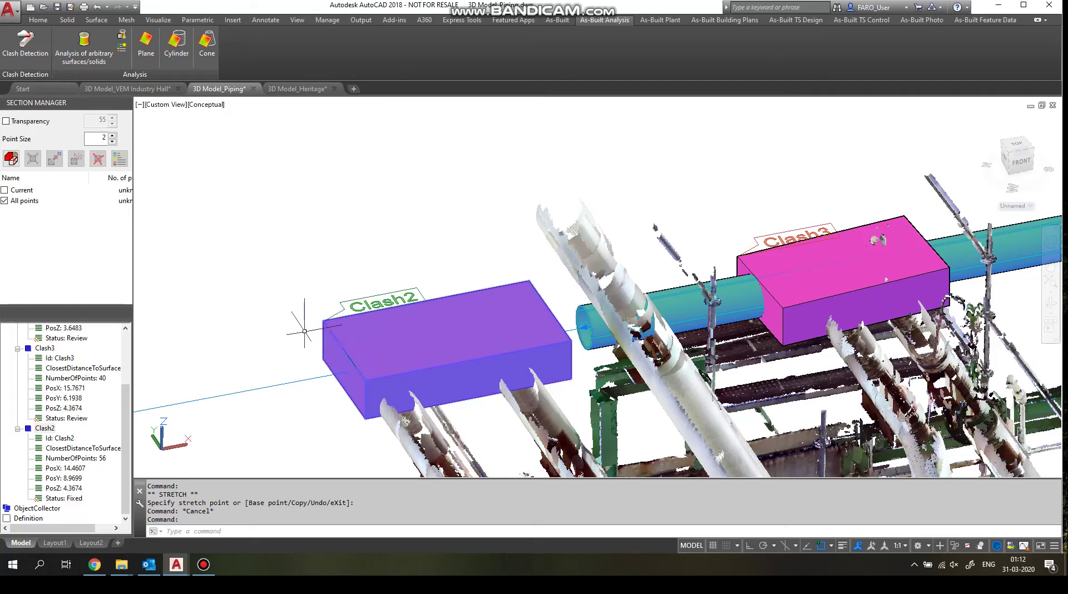
key(Escape)
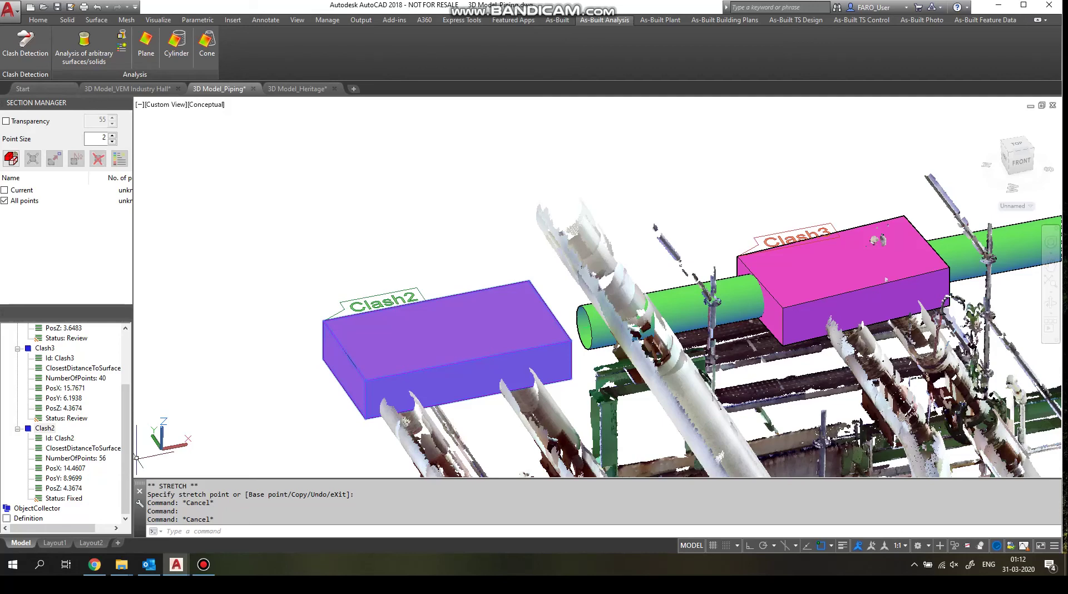
Check the position and status entries of Clash2 against the shortened pipe and view the whole piping model.
click(64, 478)
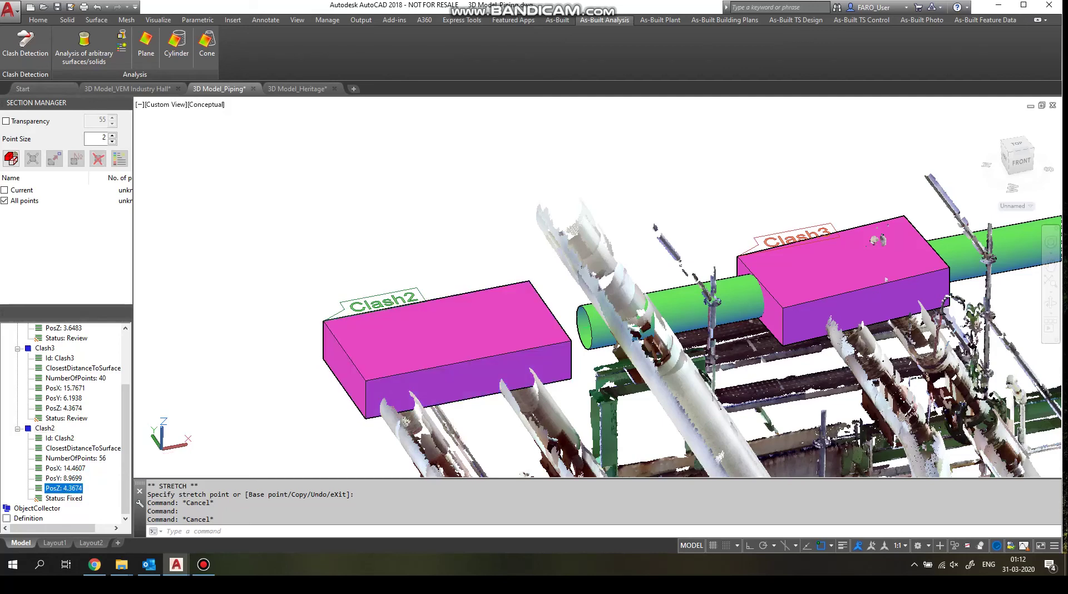
click(64, 498)
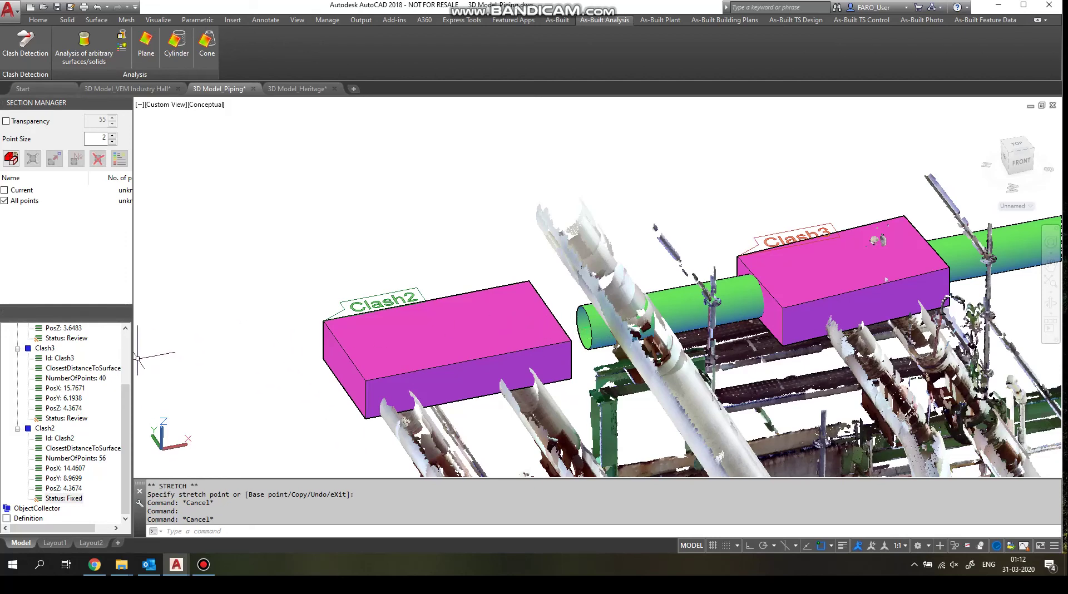
scroll(358, 347, down, 6)
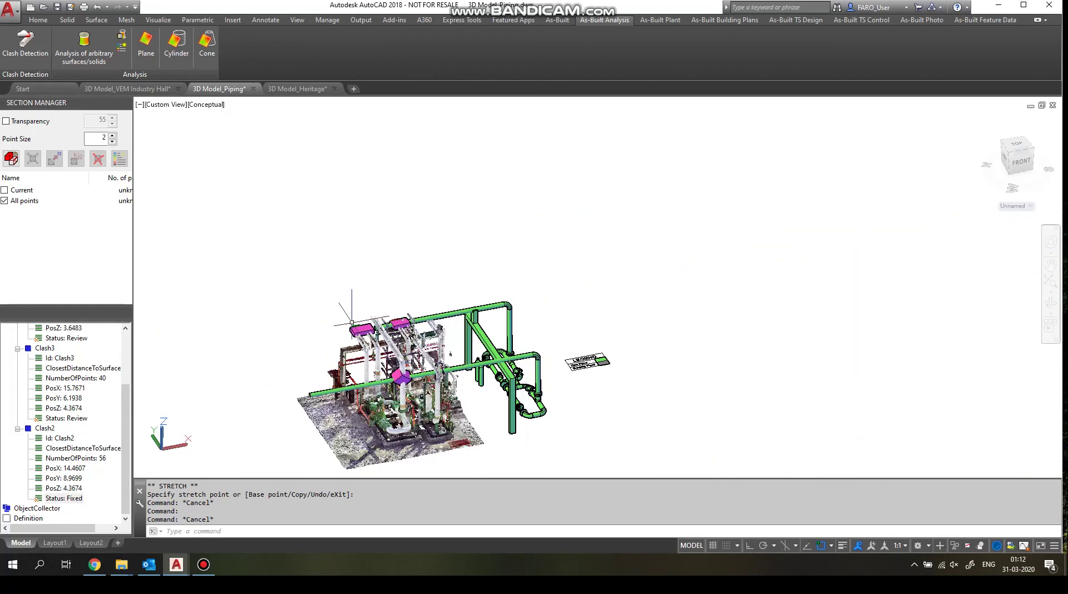